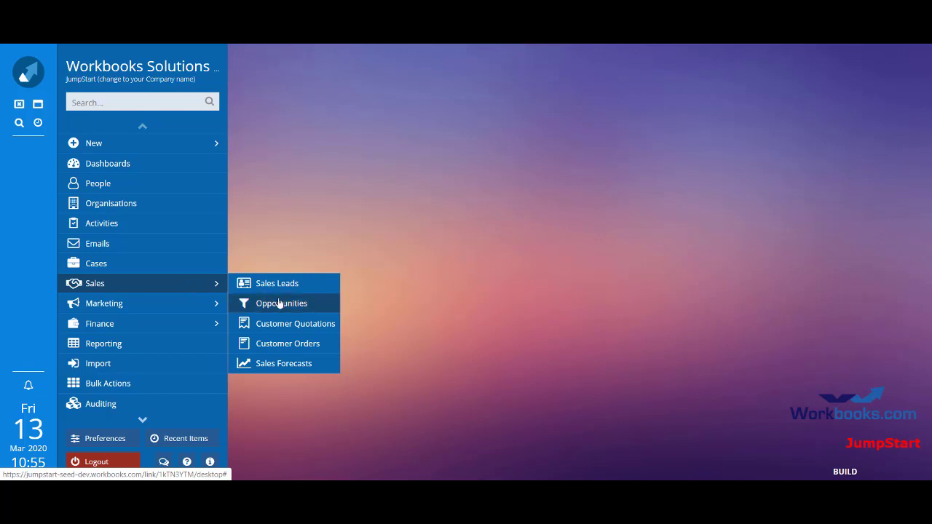
Step: Open the Westland Limited lead from the sales leads, check its activities, and return to its main details
{"action": "left_click", "coordinate": [283, 286]}
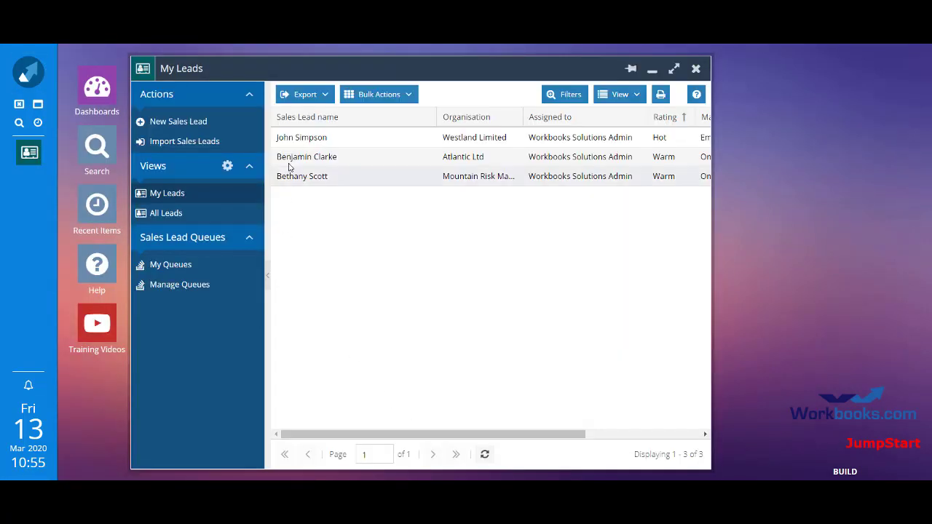
{"action": "left_click", "coordinate": [288, 138]}
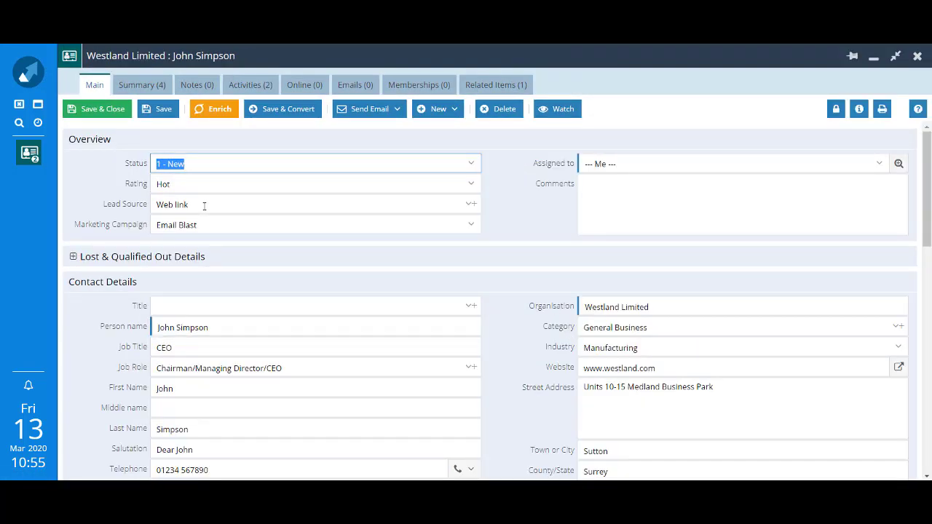
{"action": "left_click", "coordinate": [241, 88]}
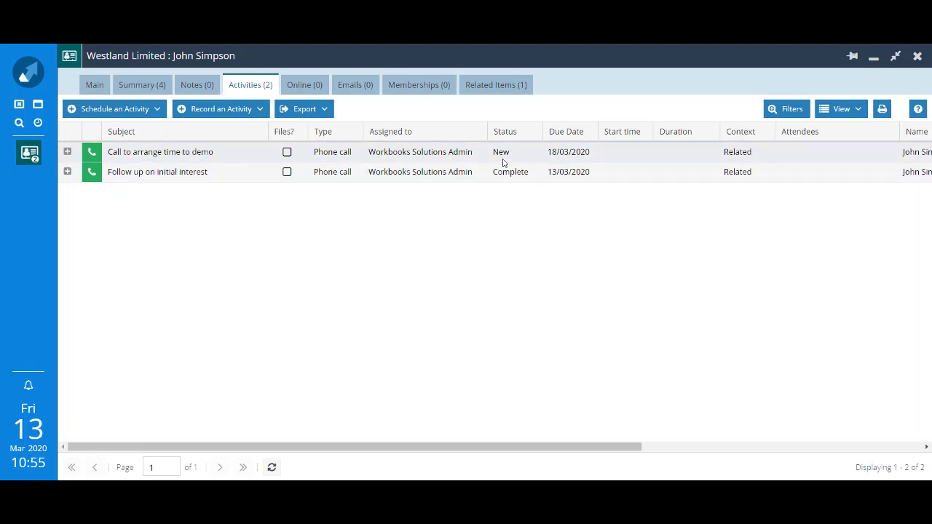
{"action": "left_click", "coordinate": [91, 84]}
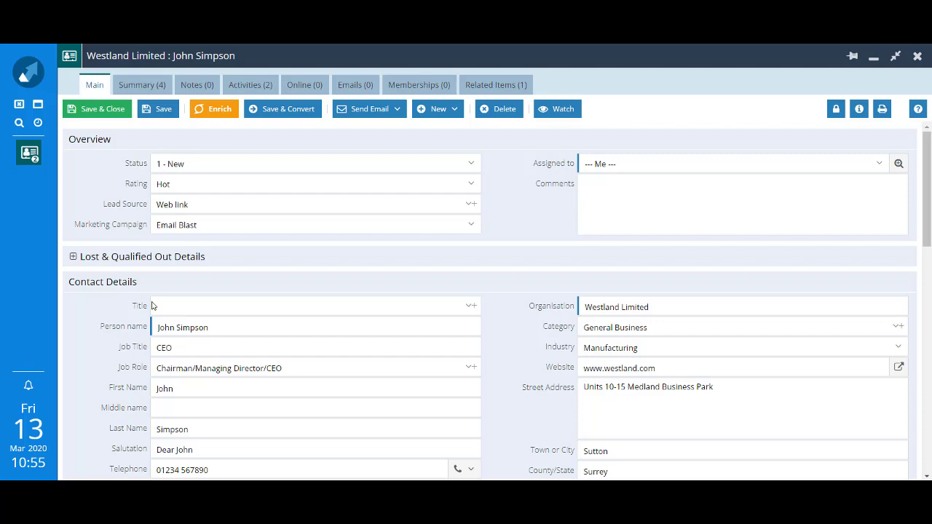
Step: Save and convert the lead into a new opportunity, creating a new person and a new organisation
{"action": "left_click", "coordinate": [285, 114]}
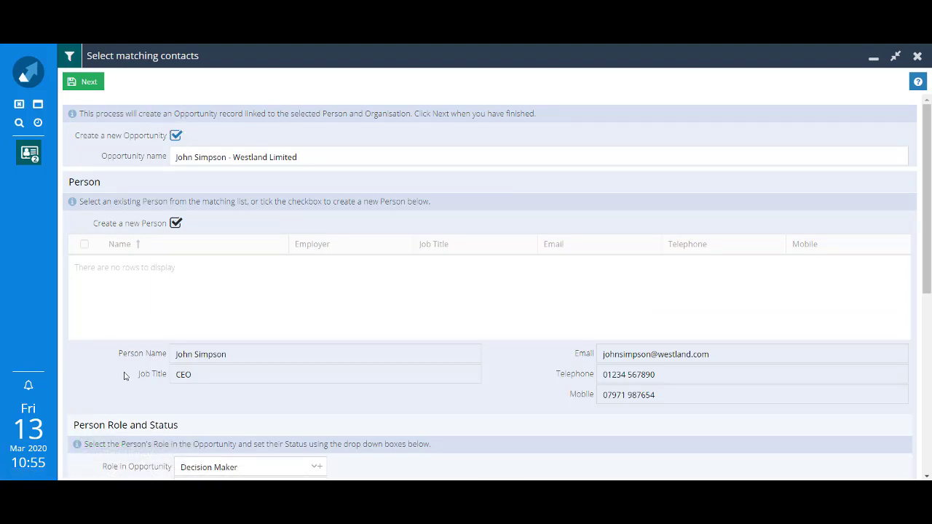
{"action": "scroll", "coordinate": [129, 377], "scroll_direction": "down", "scroll_amount": 3}
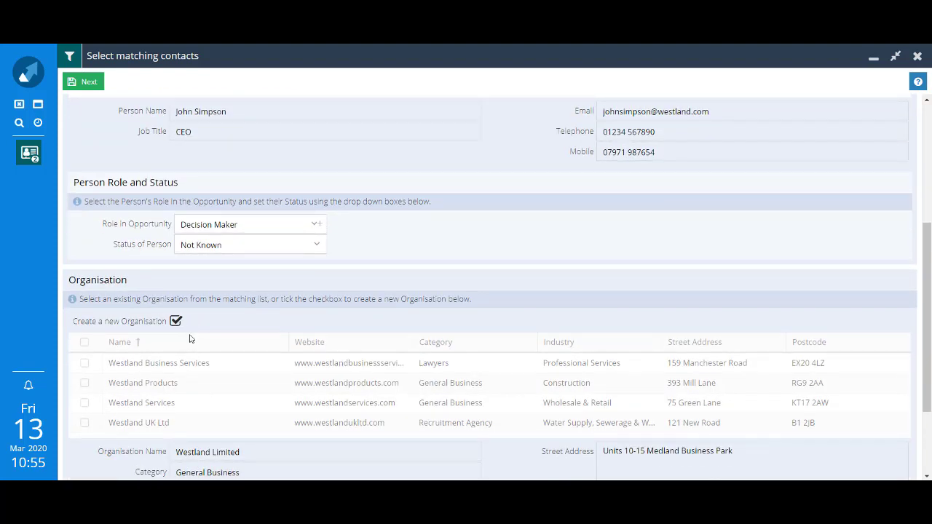
{"action": "scroll", "coordinate": [191, 346], "scroll_direction": "down", "scroll_amount": 1}
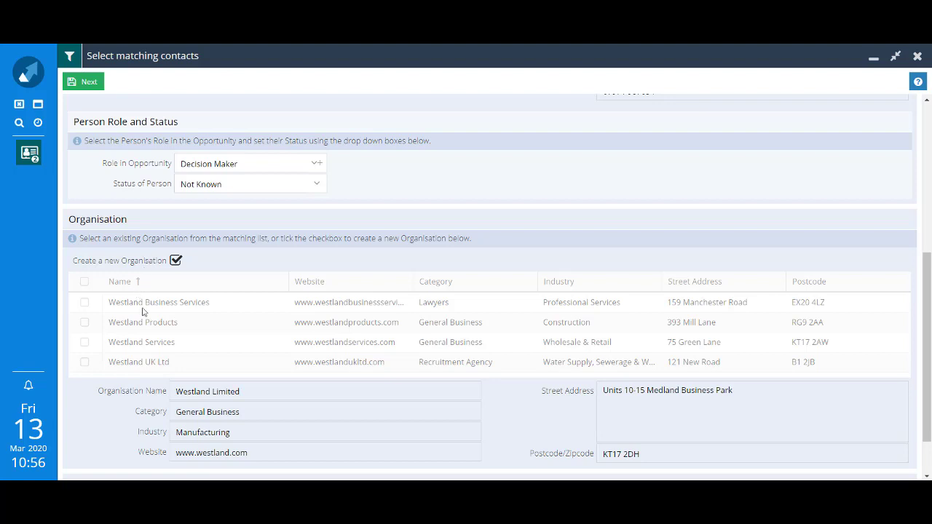
{"action": "left_click", "coordinate": [87, 82]}
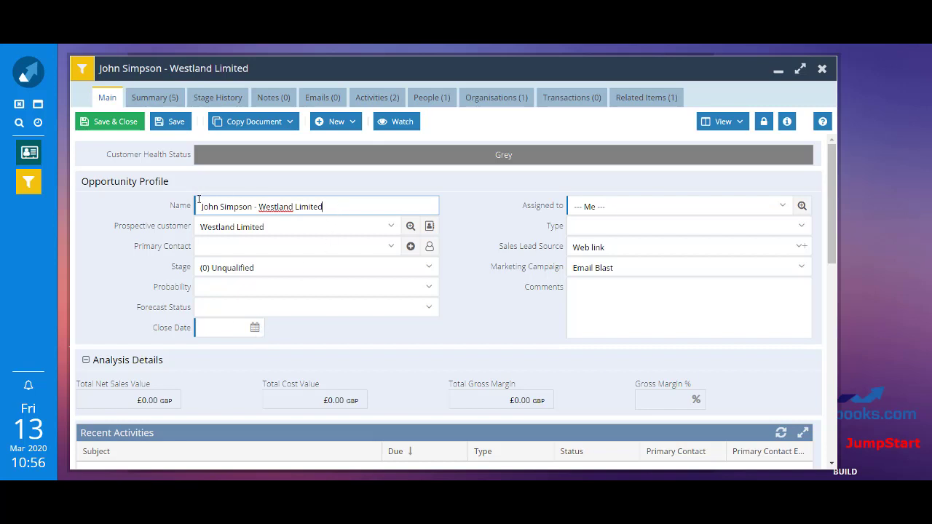
Step: Set the opportunity's close date to 30/04/2020 and its stage to (1) Qualified, and save it
{"action": "left_click", "coordinate": [254, 328]}
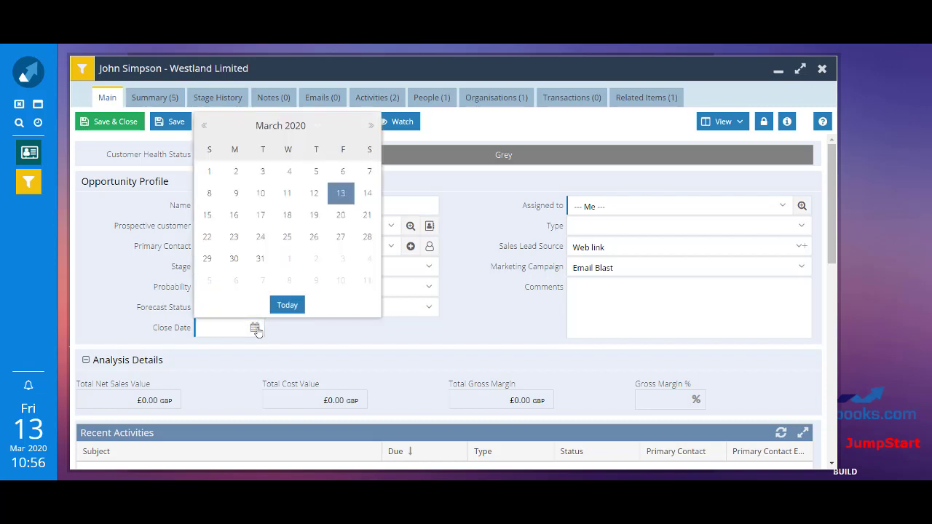
{"action": "left_click", "coordinate": [372, 125]}
{"action": "left_click", "coordinate": [314, 258]}
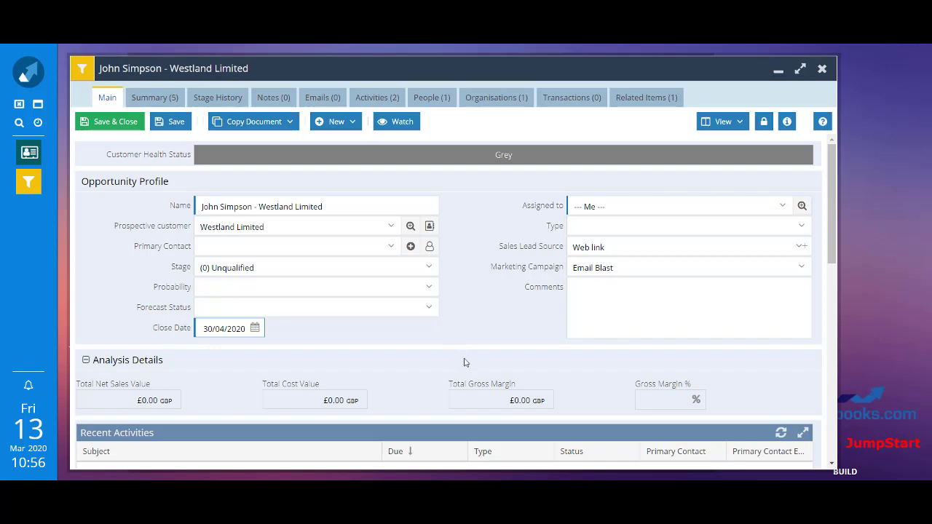
{"action": "scroll", "coordinate": [464, 361], "scroll_direction": "down", "scroll_amount": 2}
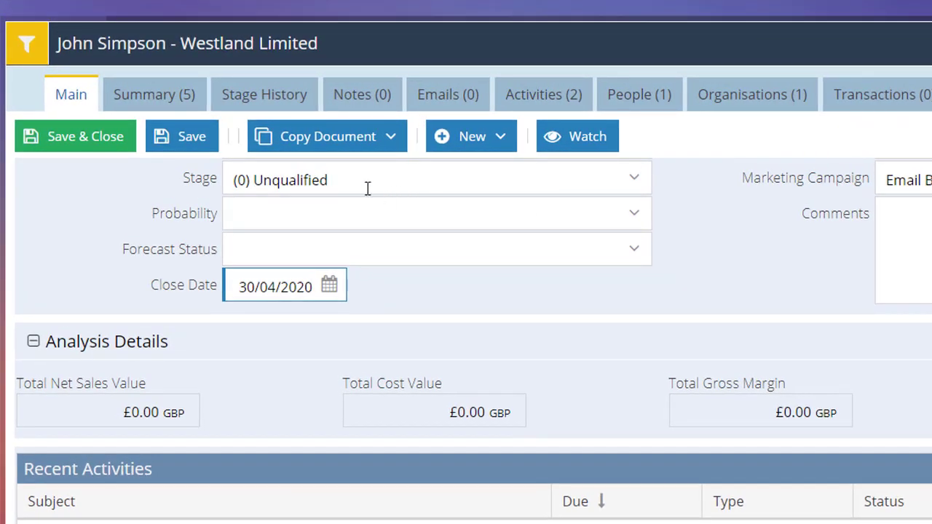
{"action": "left_click", "coordinate": [634, 181]}
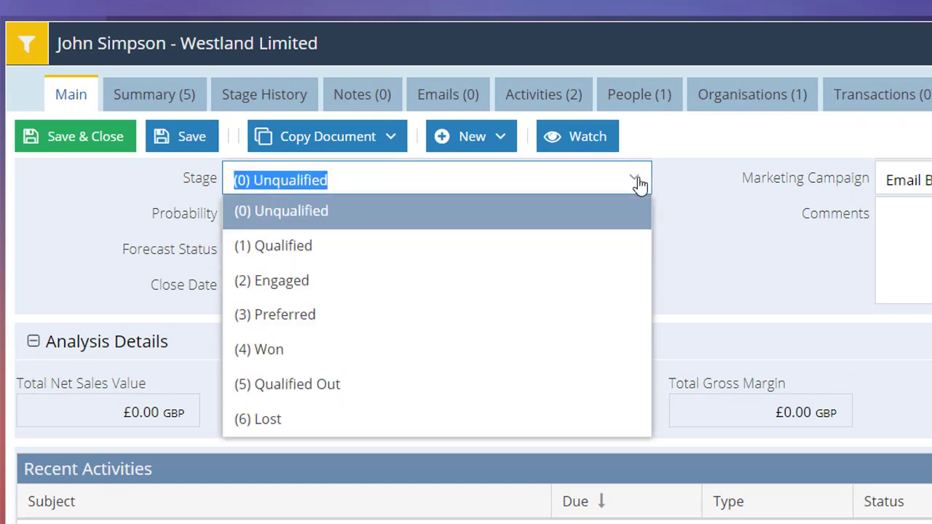
{"action": "left_click", "coordinate": [397, 264]}
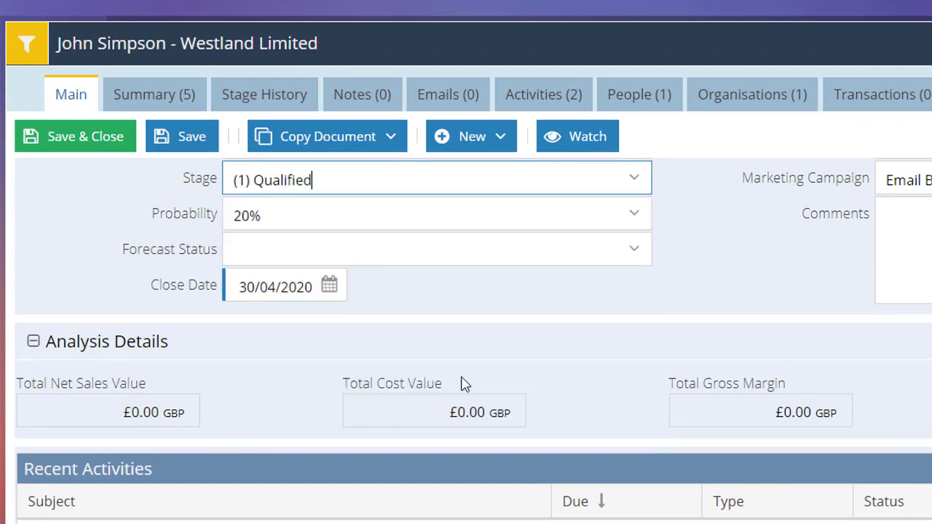
{"action": "left_click", "coordinate": [201, 149]}
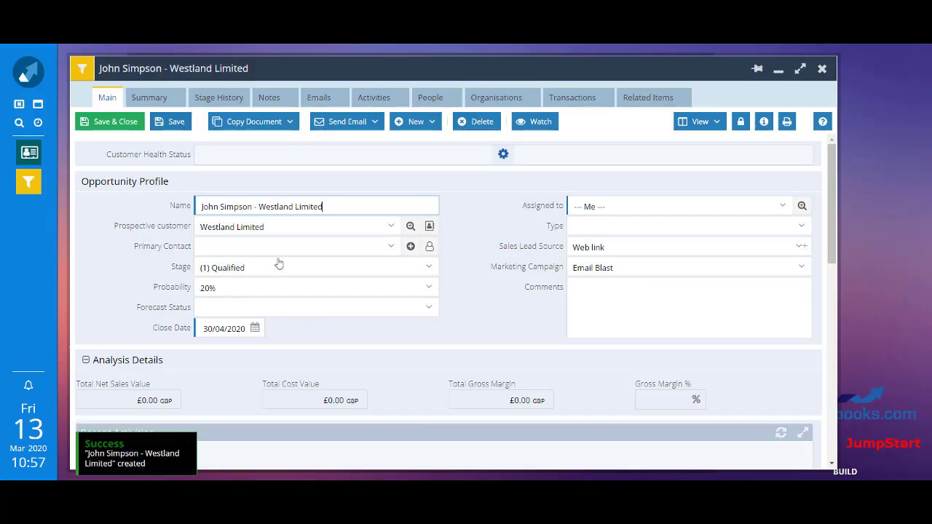
Step: Add a line item to the opportunity for the product CONSULT - Consulting Day with quantity 10
{"action": "scroll", "coordinate": [328, 260], "scroll_direction": "down", "scroll_amount": 2}
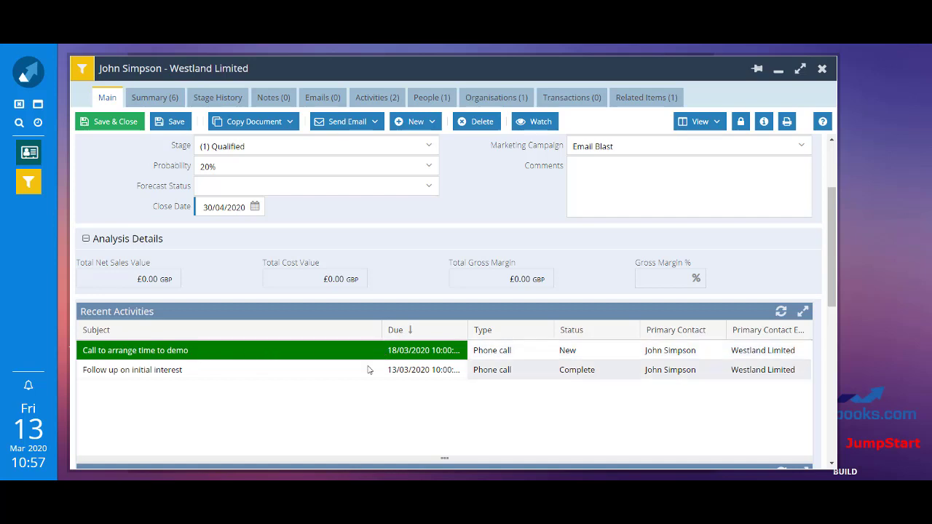
{"action": "scroll", "coordinate": [359, 387], "scroll_direction": "down", "scroll_amount": 3}
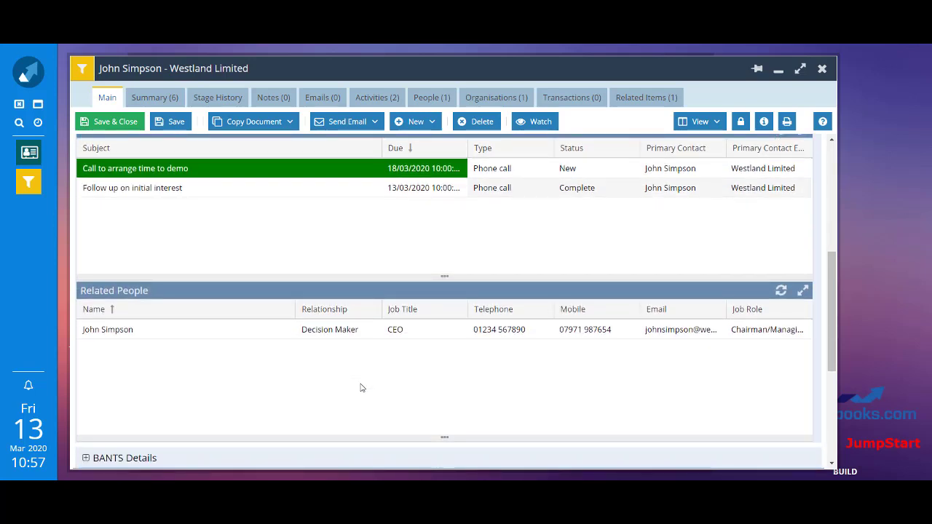
{"action": "scroll", "coordinate": [360, 387], "scroll_direction": "down", "scroll_amount": 1}
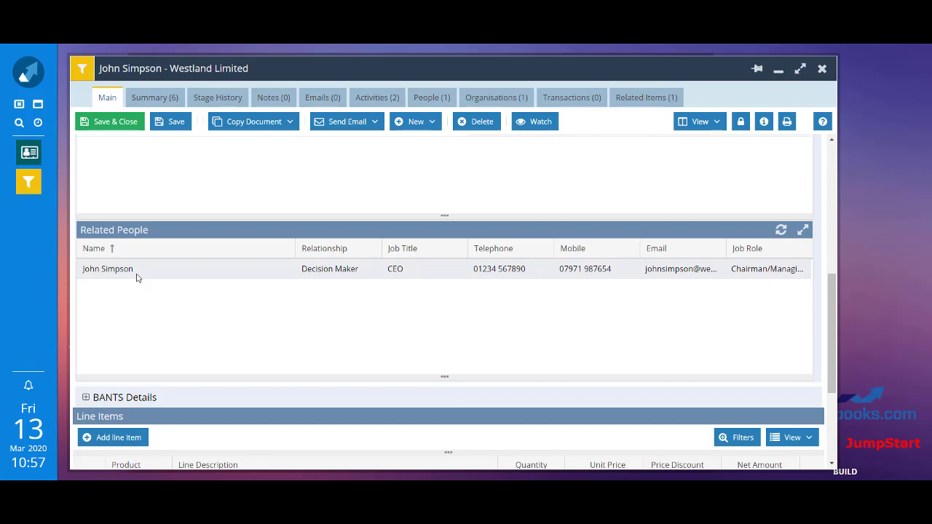
{"action": "scroll", "coordinate": [137, 277], "scroll_direction": "down", "scroll_amount": 3}
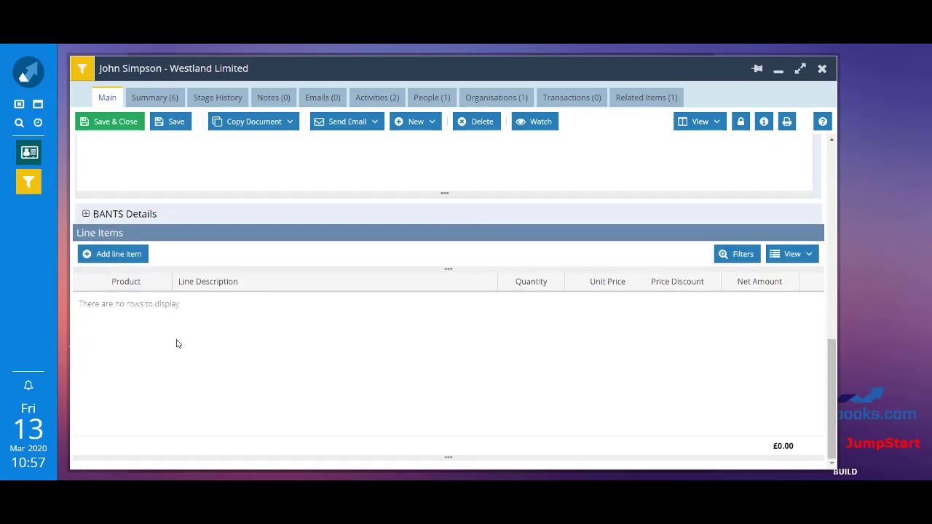
{"action": "left_click", "coordinate": [125, 254]}
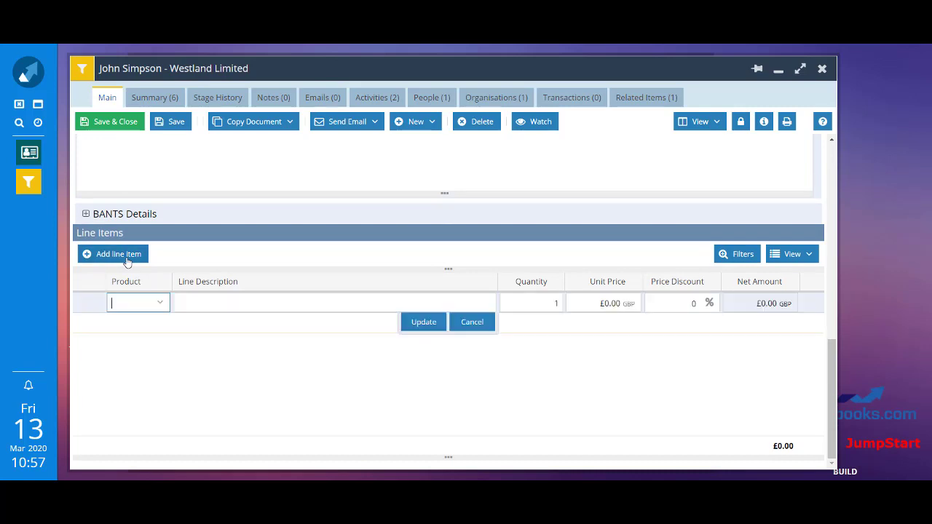
{"action": "left_click", "coordinate": [161, 304]}
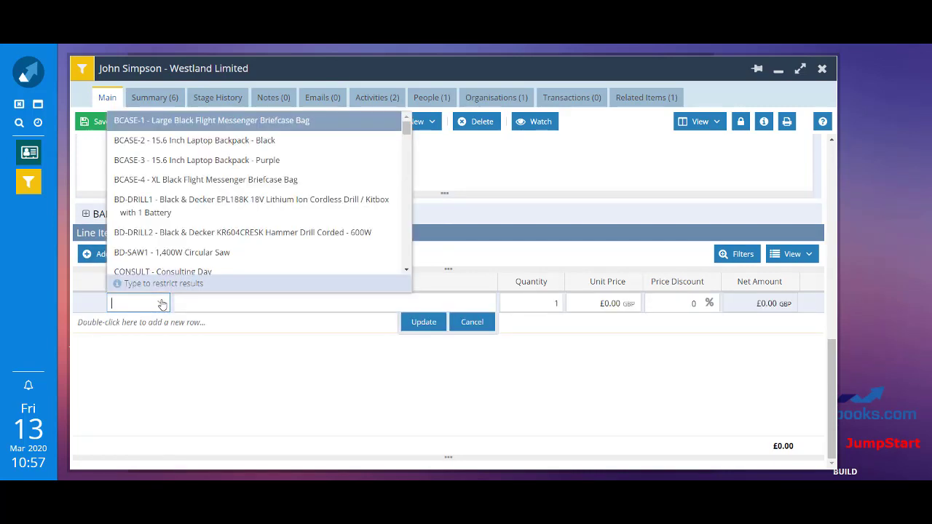
{"action": "left_click", "coordinate": [169, 271]}
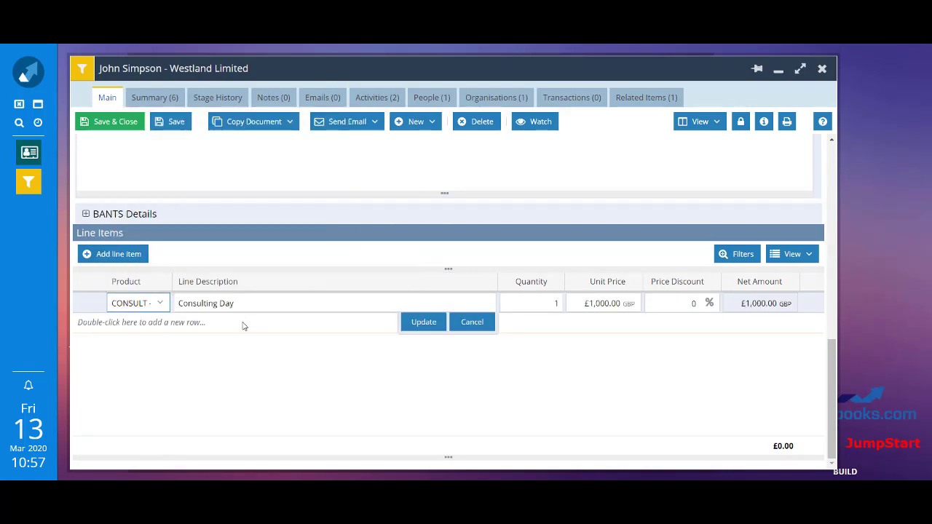
{"action": "left_click", "coordinate": [557, 303]}
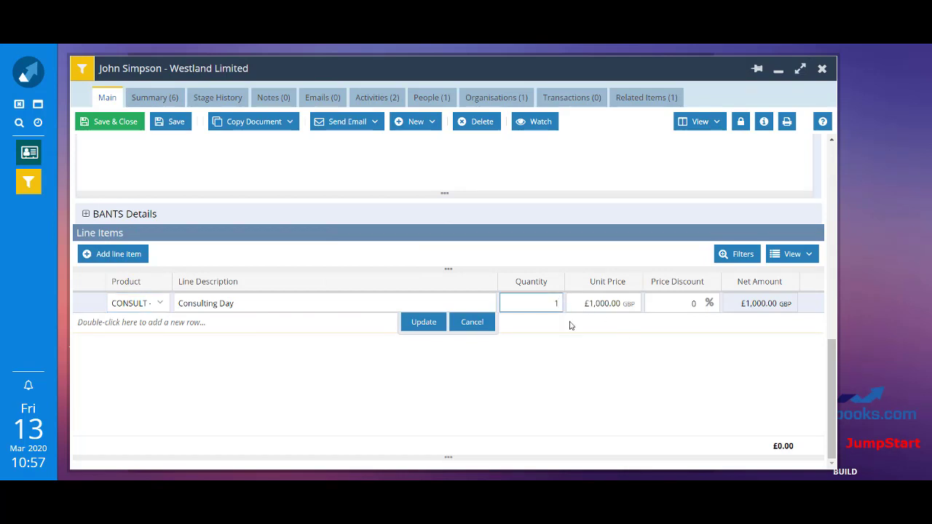
{"action": "type", "text": "0"}
{"action": "left_click", "coordinate": [439, 324]}
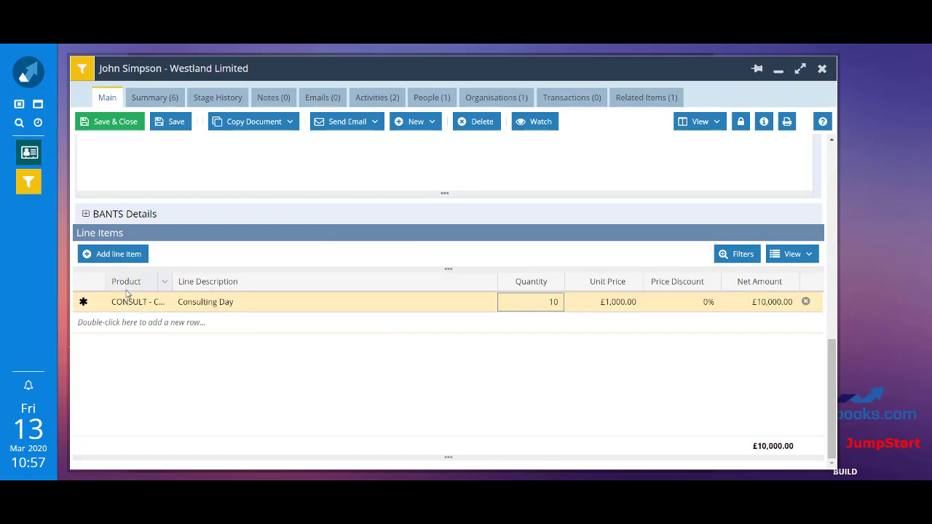
Step: Add a second line item for the BD-DRILL1 Black & Decker cordless drill with quantity 100, and save the opportunity
{"action": "left_click", "coordinate": [130, 261]}
{"action": "left_click", "coordinate": [162, 323]}
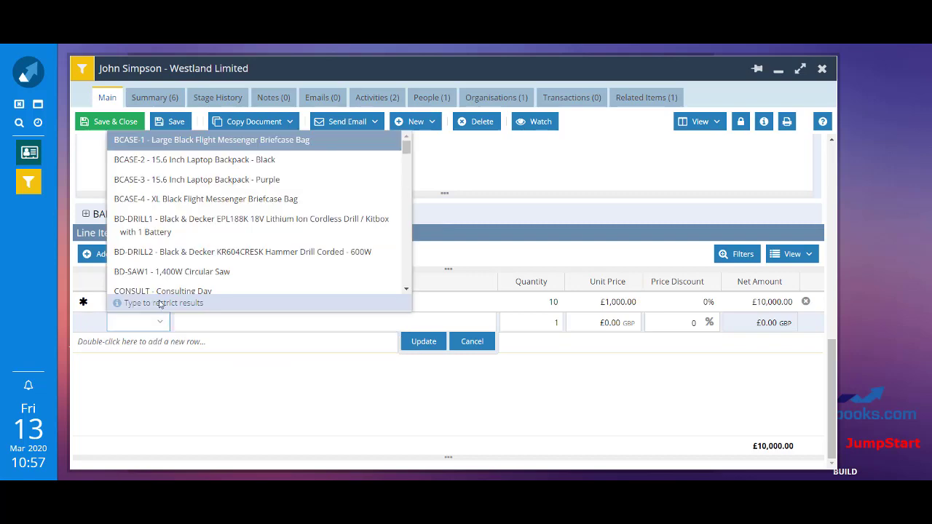
{"action": "left_click", "coordinate": [182, 221]}
{"action": "type", "text": "00"}
{"action": "left_click", "coordinate": [420, 341]}
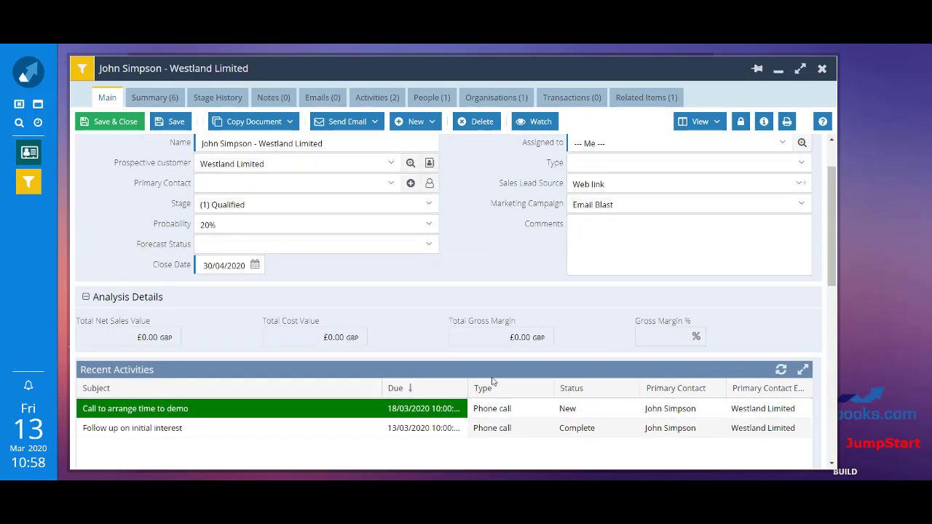
{"action": "scroll", "coordinate": [501, 394], "scroll_direction": "up", "scroll_amount": 1}
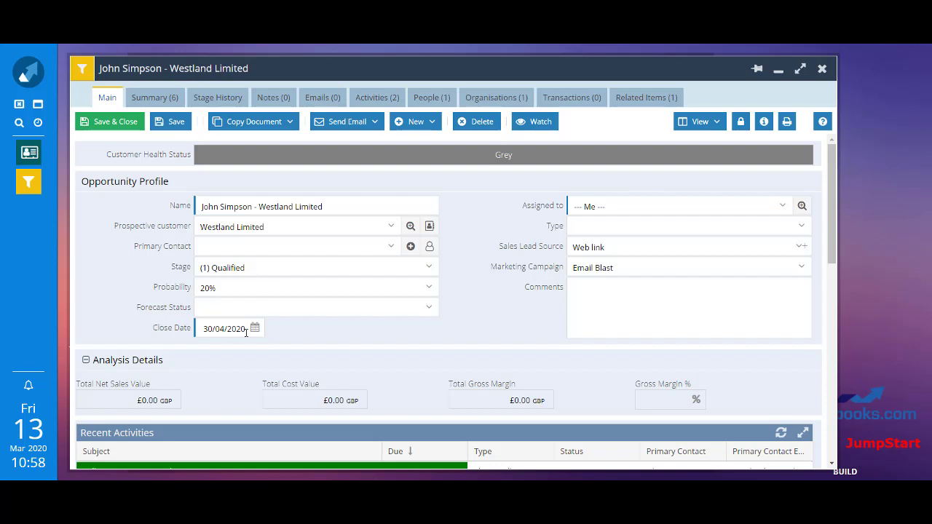
{"action": "left_click", "coordinate": [160, 127]}
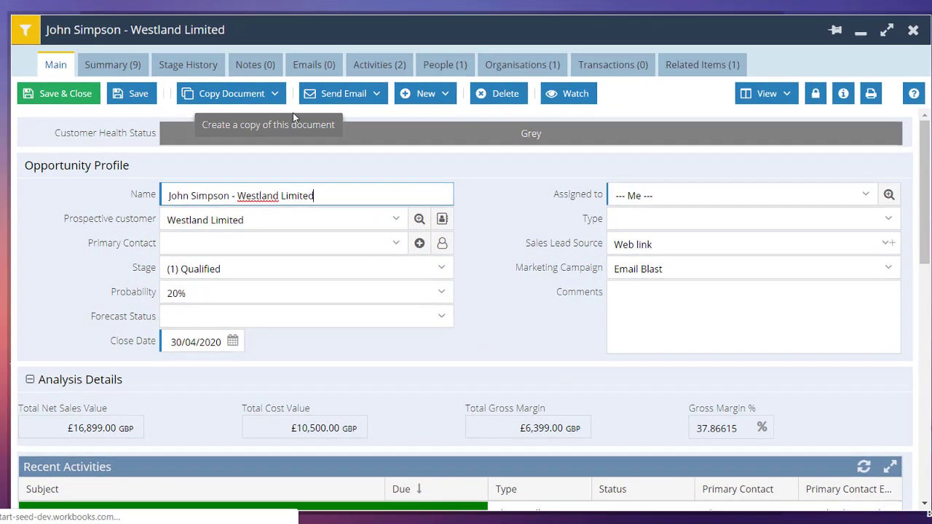
Step: Copy the opportunity with all related items and all line items into a new customer quotation, and save the quotation
{"action": "left_click", "coordinate": [289, 124]}
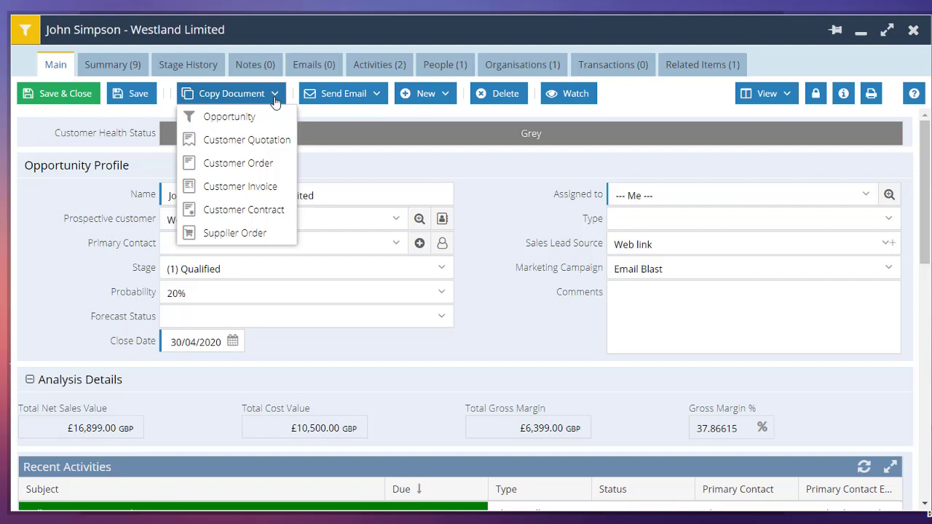
{"action": "left_click", "coordinate": [271, 140]}
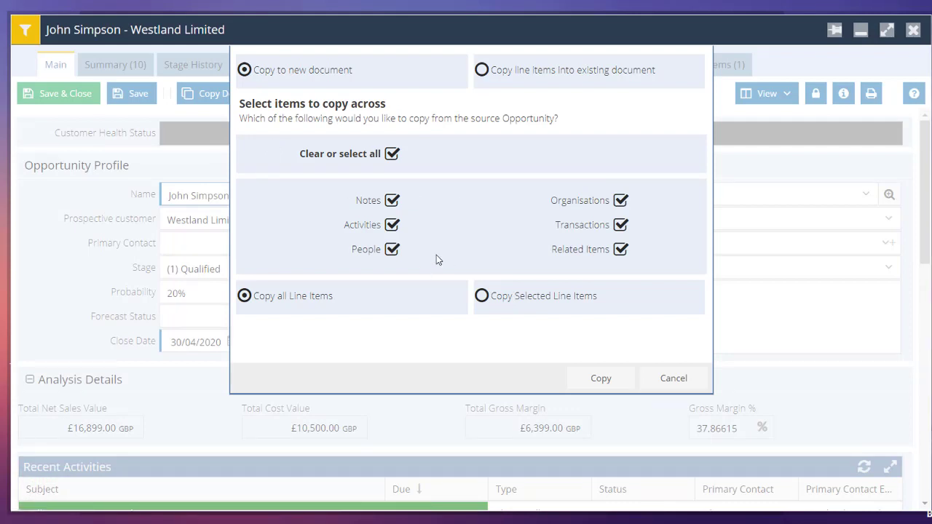
{"action": "left_click", "coordinate": [607, 383]}
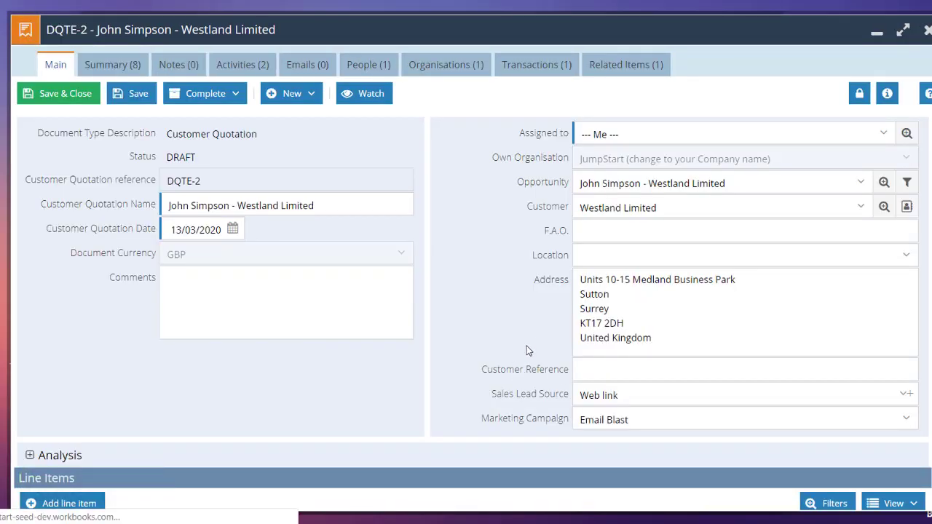
{"action": "scroll", "coordinate": [532, 354], "scroll_direction": "down", "scroll_amount": 1}
{"action": "scroll", "coordinate": [474, 296], "scroll_direction": "down", "scroll_amount": 1}
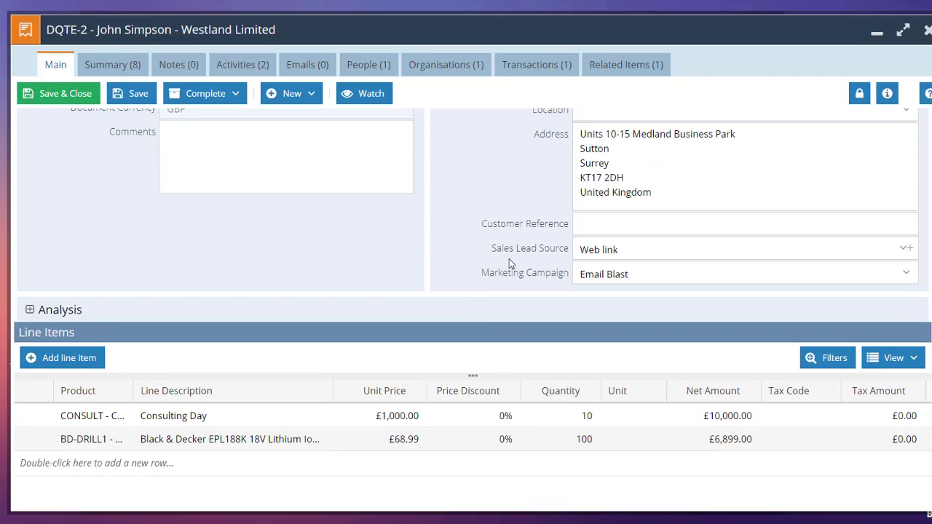
{"action": "scroll", "coordinate": [507, 264], "scroll_direction": "up", "scroll_amount": 2}
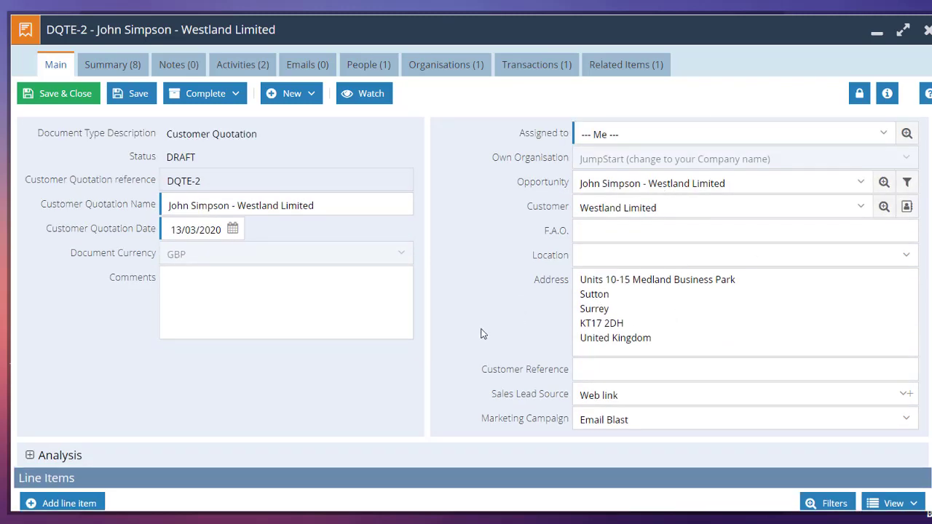
{"action": "scroll", "coordinate": [477, 335], "scroll_direction": "down", "scroll_amount": 2}
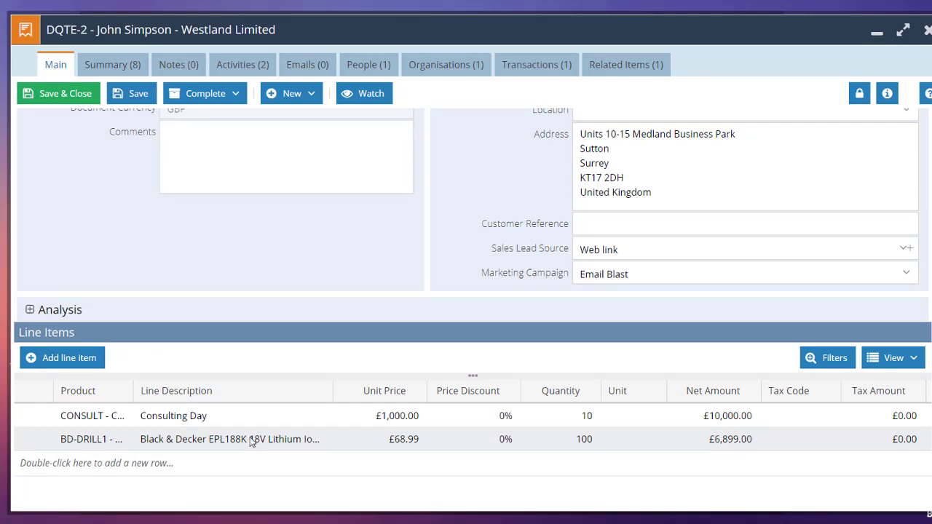
{"action": "left_click", "coordinate": [135, 101]}
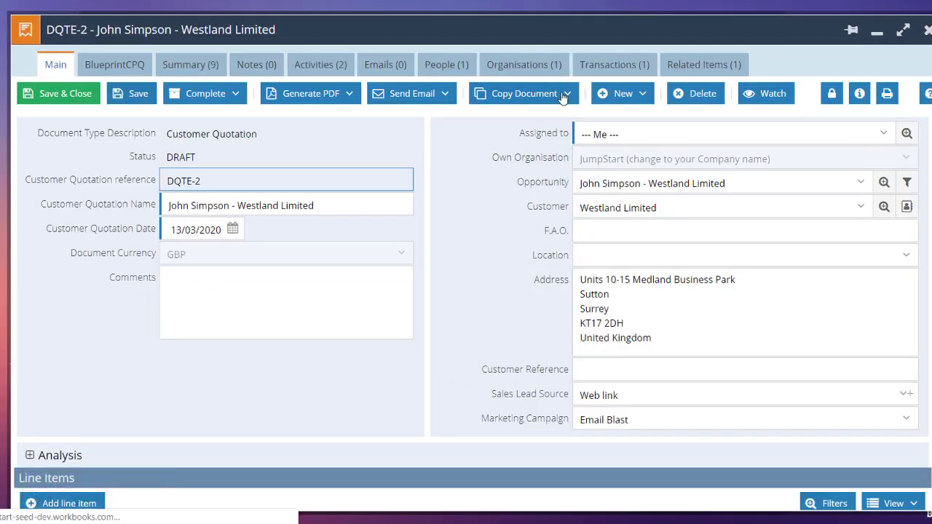
Step: Start copying the saved customer quotation to another document
{"action": "left_click", "coordinate": [564, 95]}
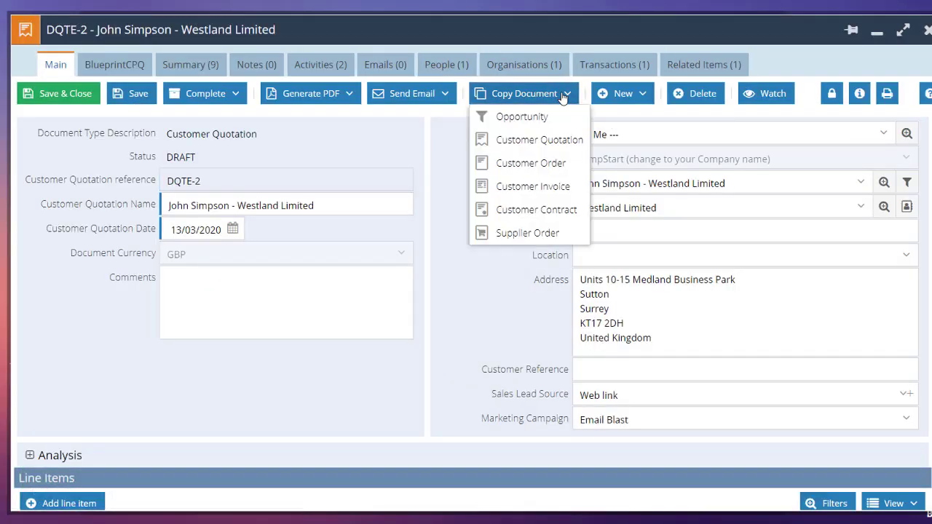